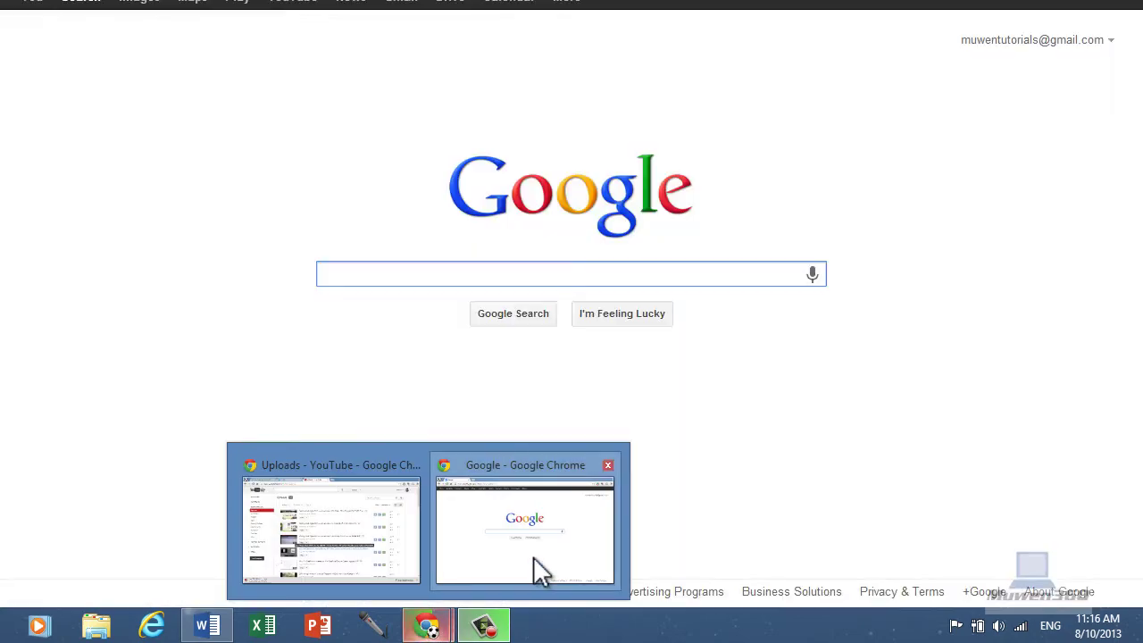
Step: Load youtube.com in Chrome, signed in as the MuwenSamples channel
click(533, 556)
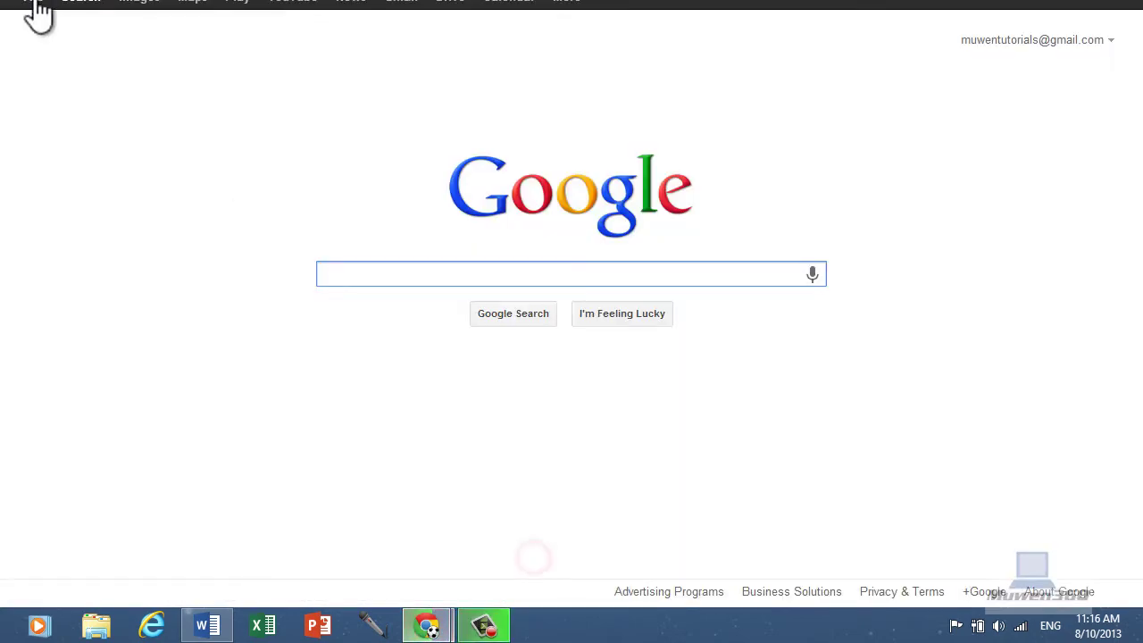
click(173, 33)
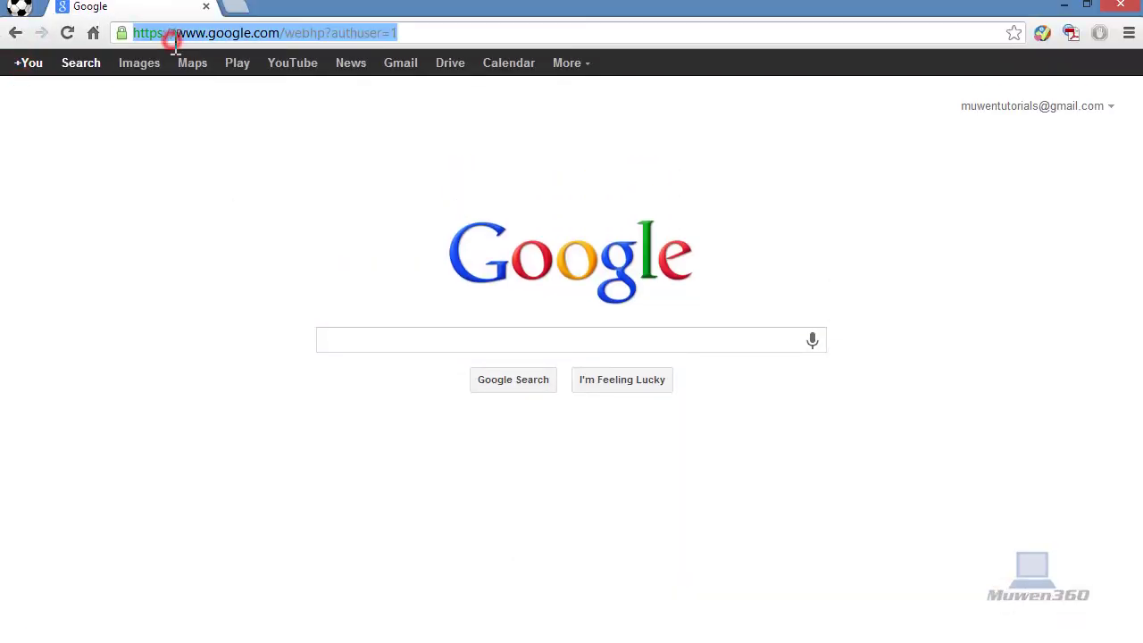
key(BackSpace)
text(y)
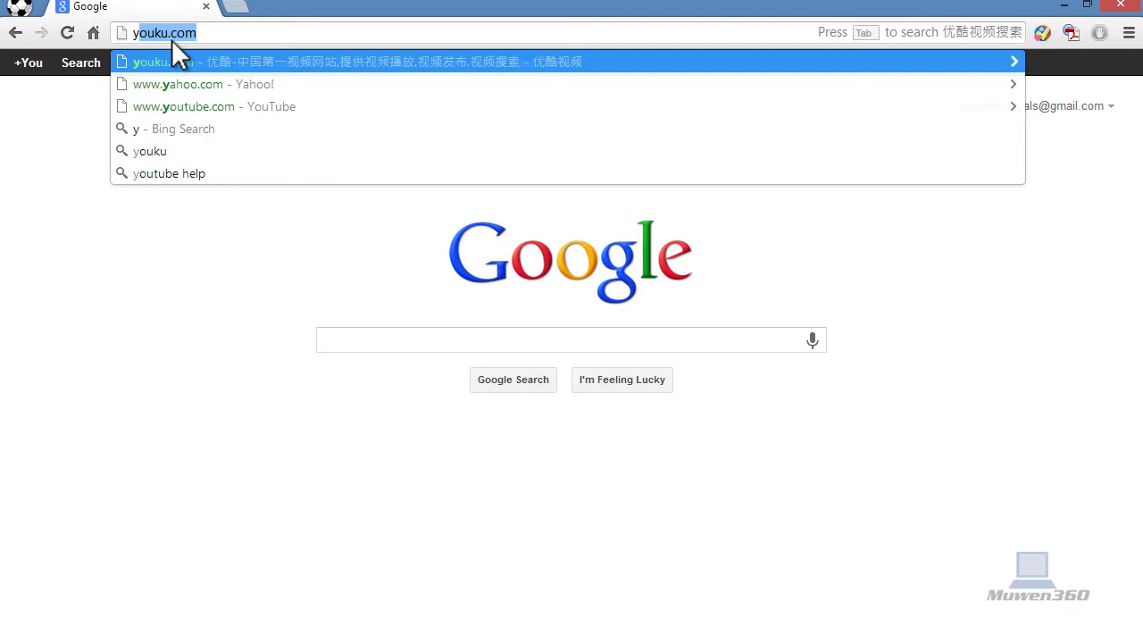
text(out)
key(Return)
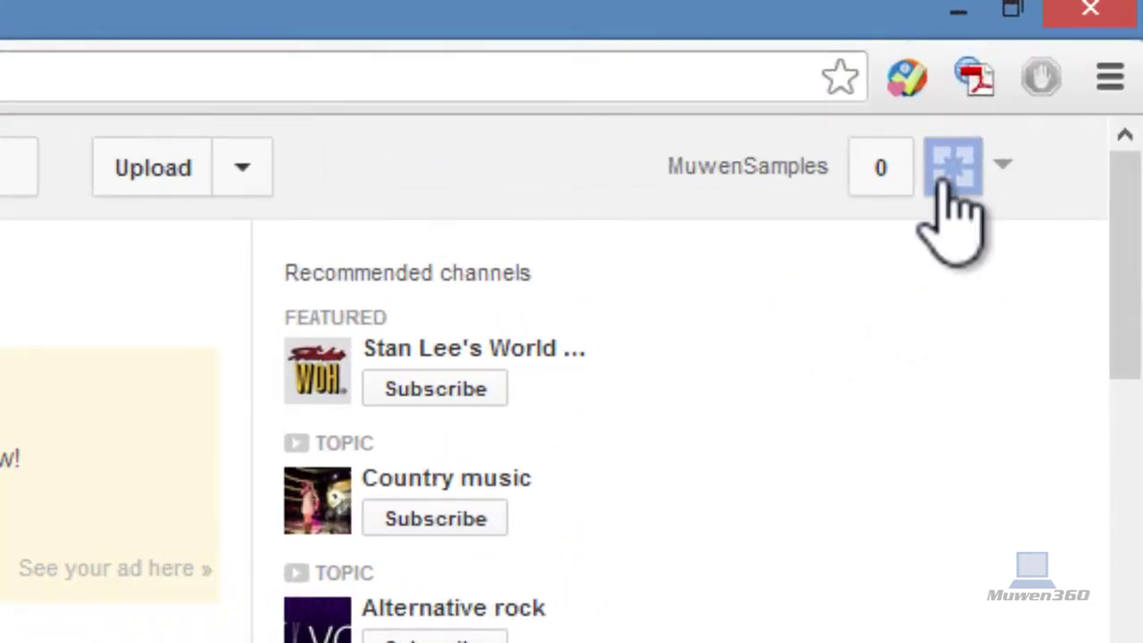
Step: Open the YouTube account menu from the channel avatar
click(946, 179)
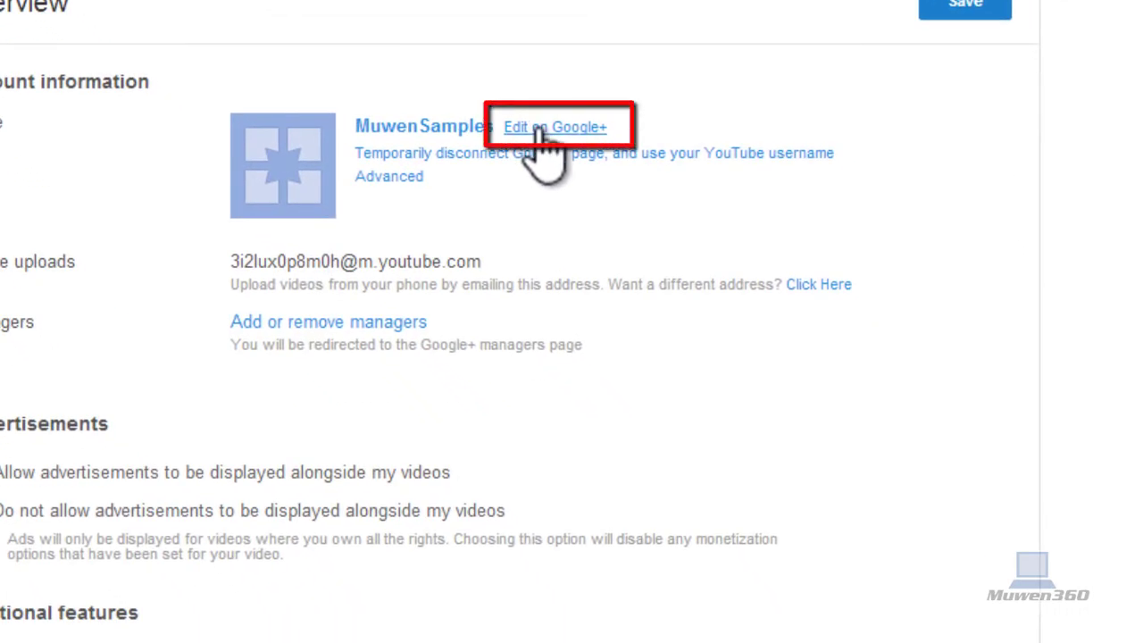
Step: Open the channel's Google+ page, dismiss the People visibility editor and scroll back to the name
click(540, 129)
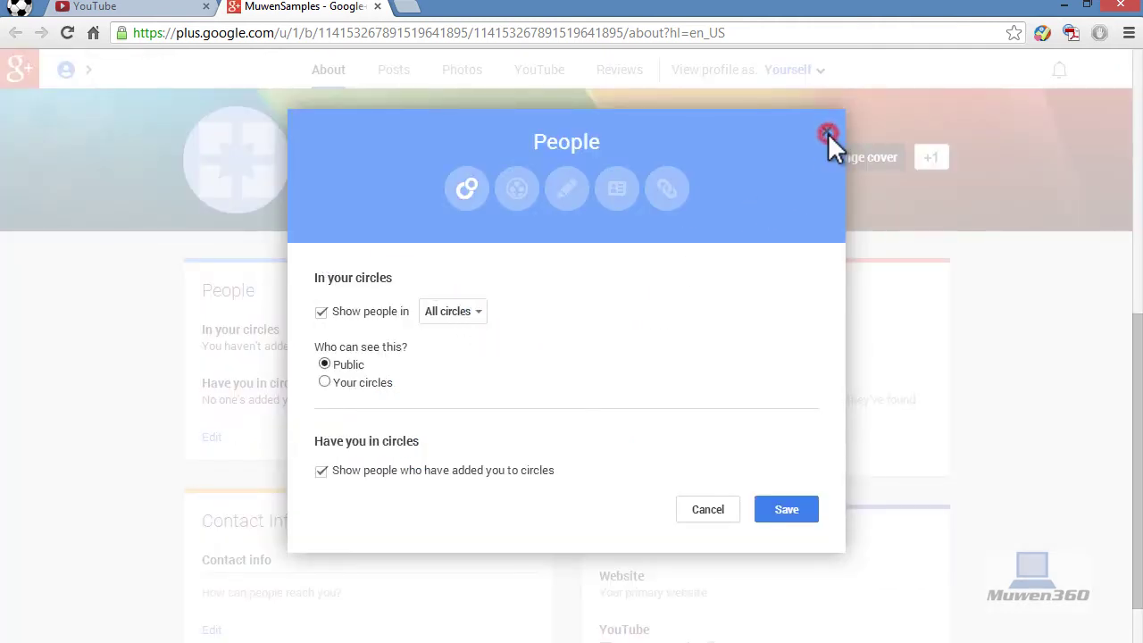
click(826, 132)
scroll(419, 344, down, 1)
scroll(400, 352, up, 4)
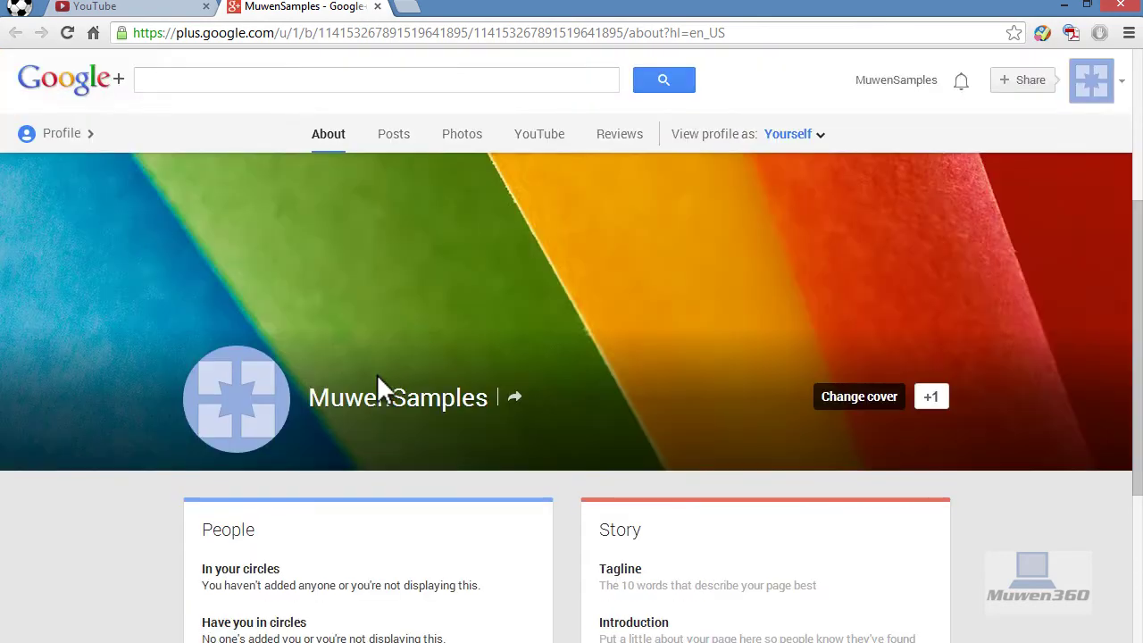
scroll(356, 401, up, 2)
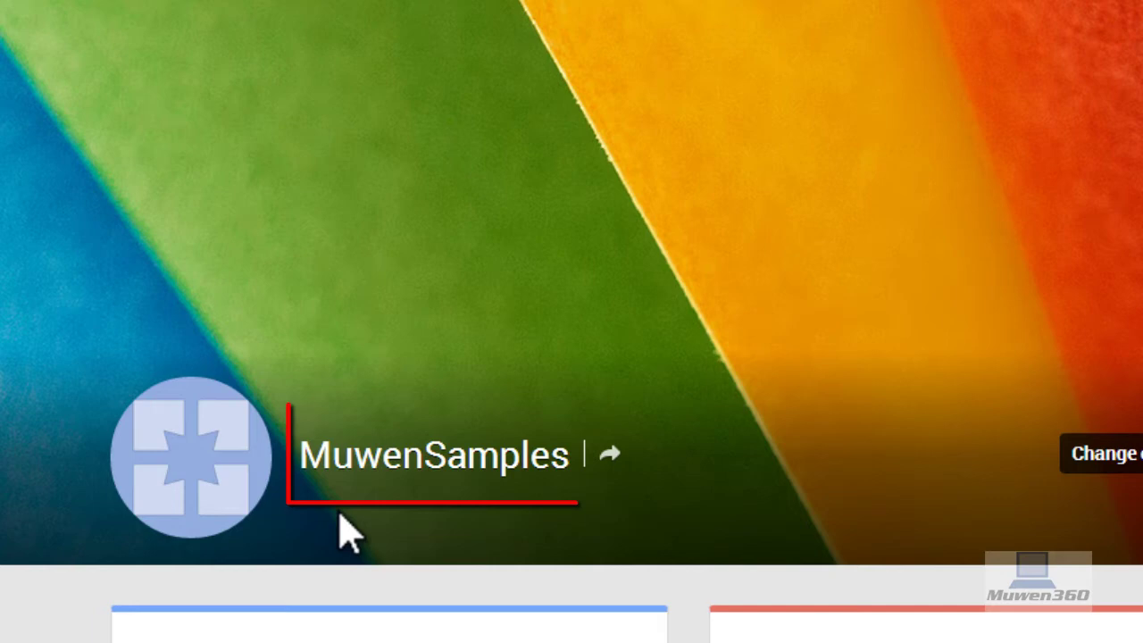
Step: Replace the Google+ page name MuwenSamples with "muwen's channel" and save it
click(390, 457)
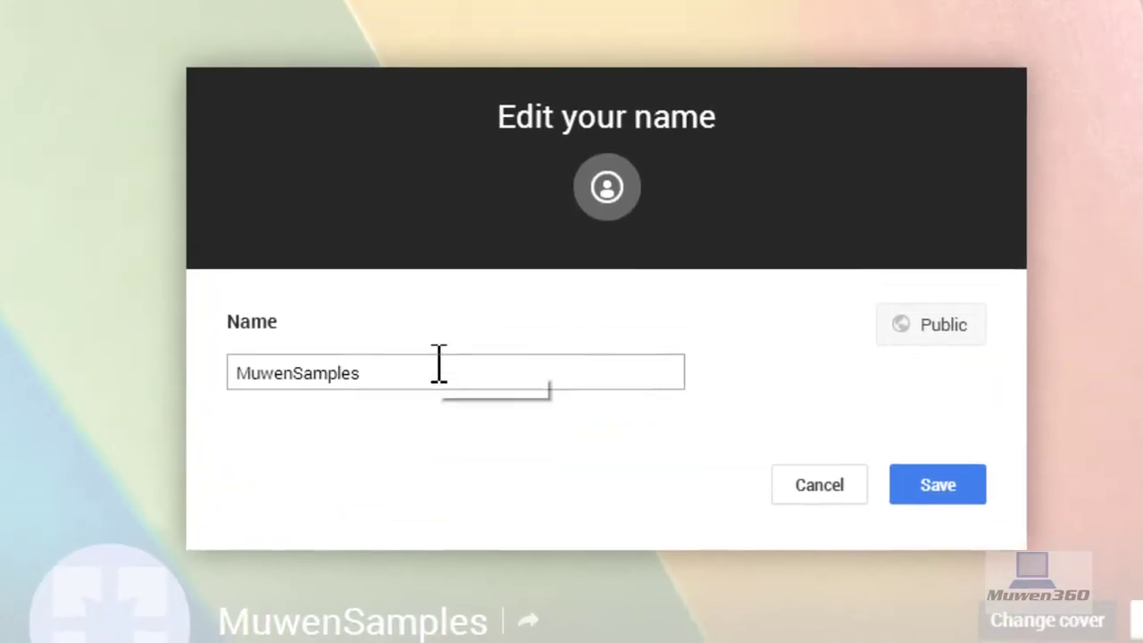
click(488, 266)
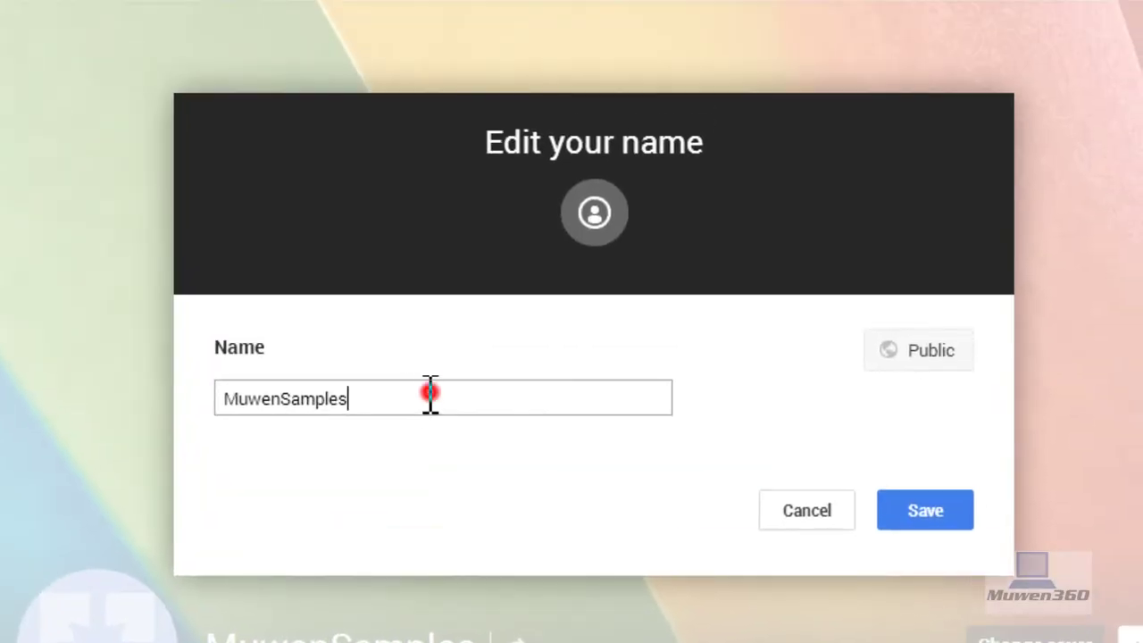
double_click(489, 266)
key(BackSpace)
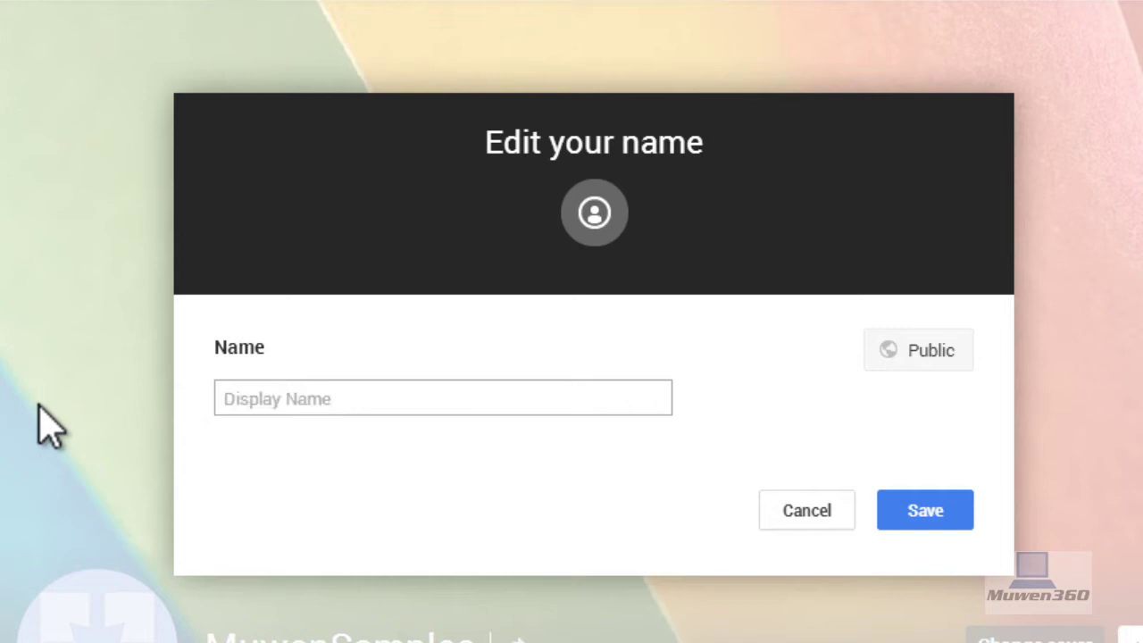
text(muwen)
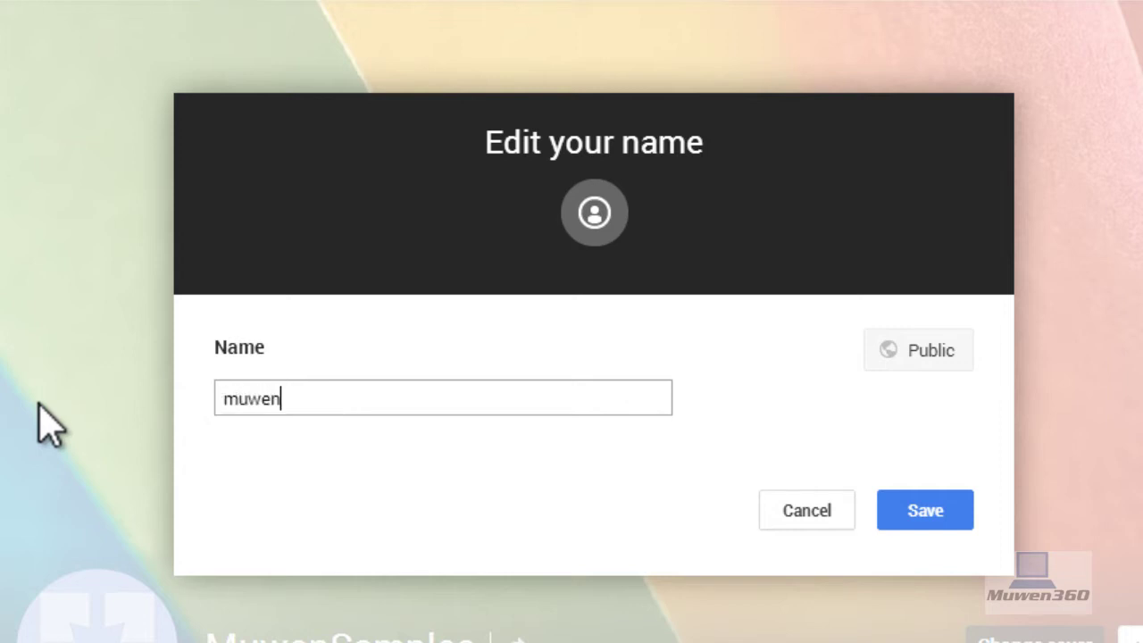
text('s channel)
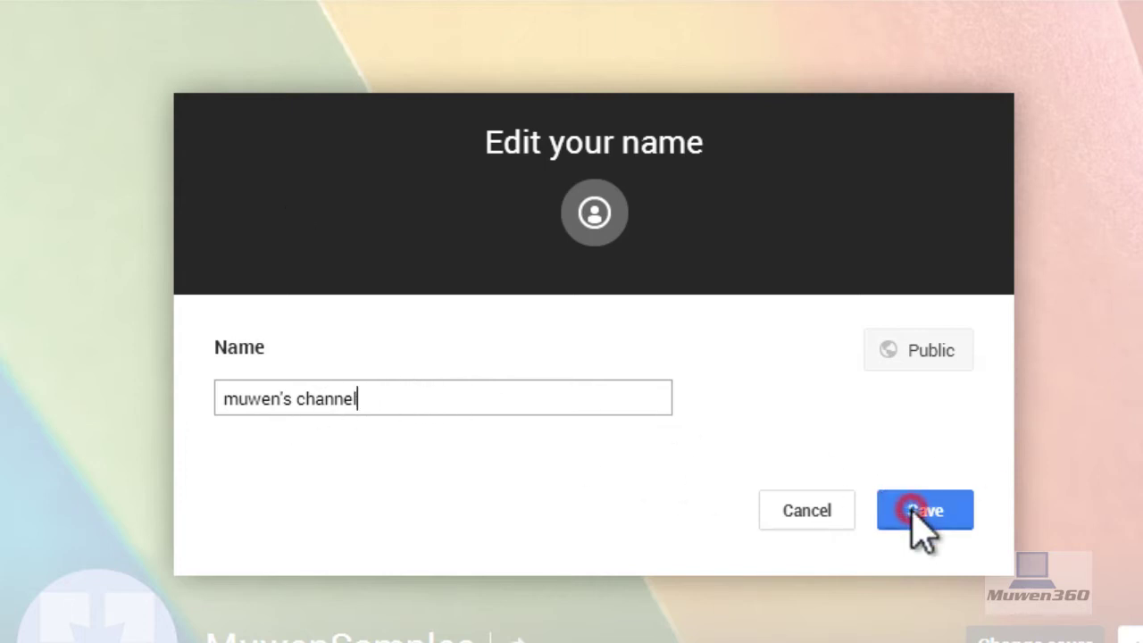
click(919, 525)
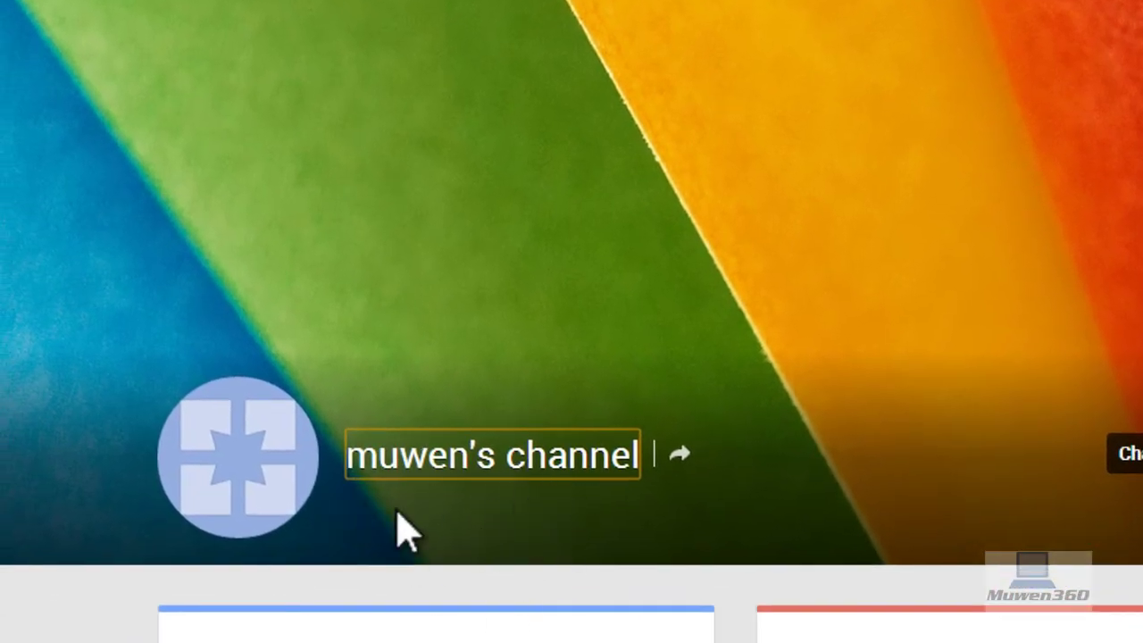
click(512, 530)
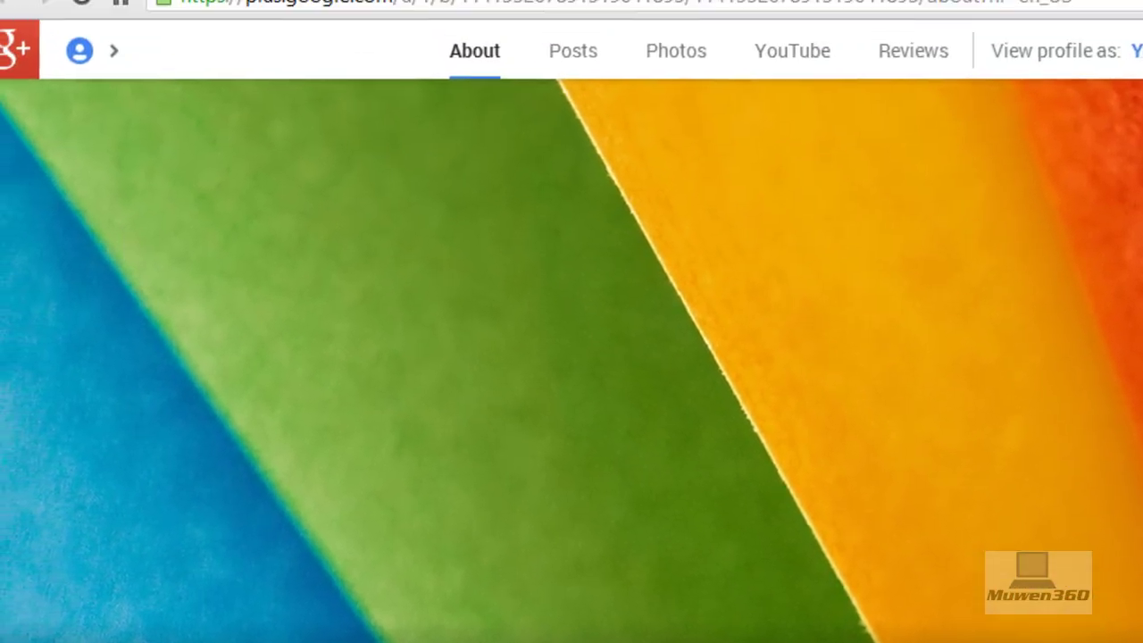
Step: Reload the YouTube account page, sign out, and start signing back in
click(198, 9)
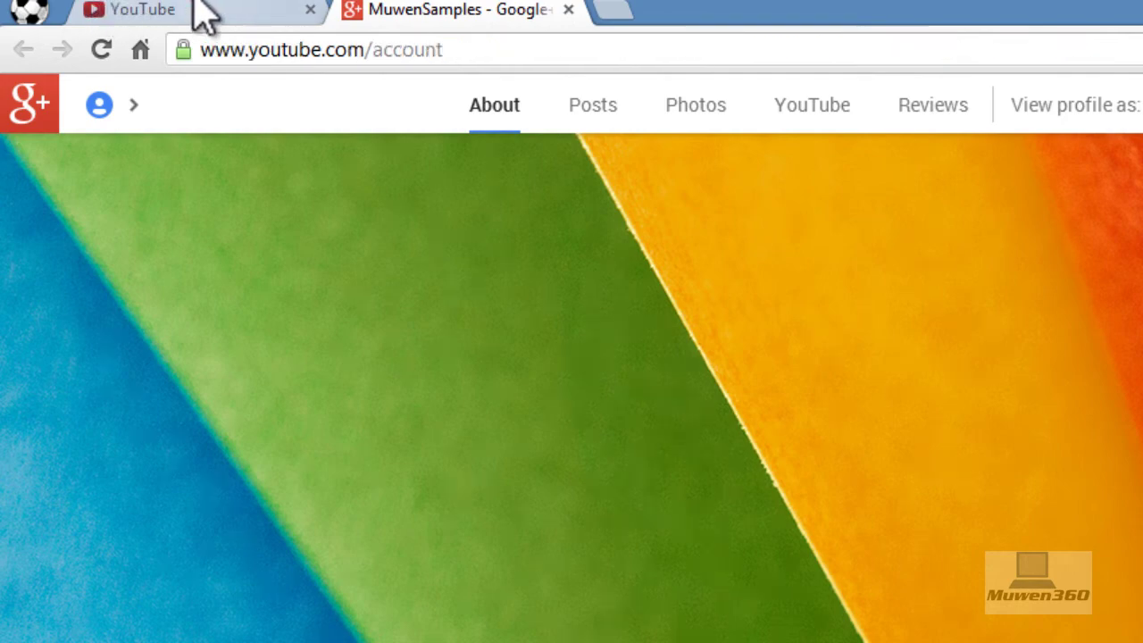
click(72, 40)
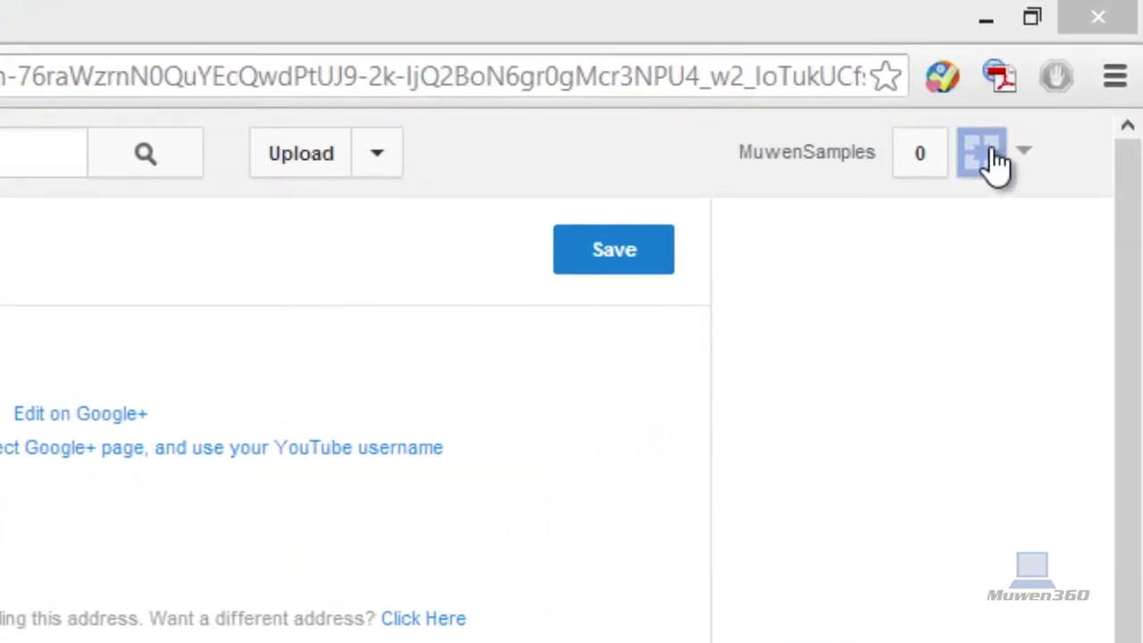
click(989, 152)
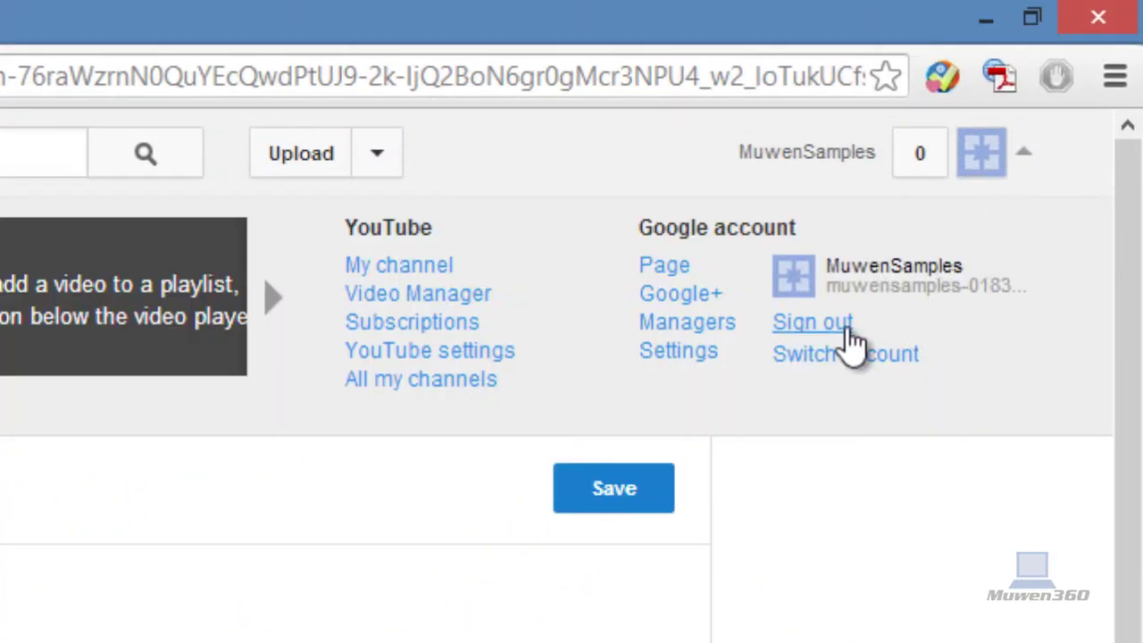
click(846, 326)
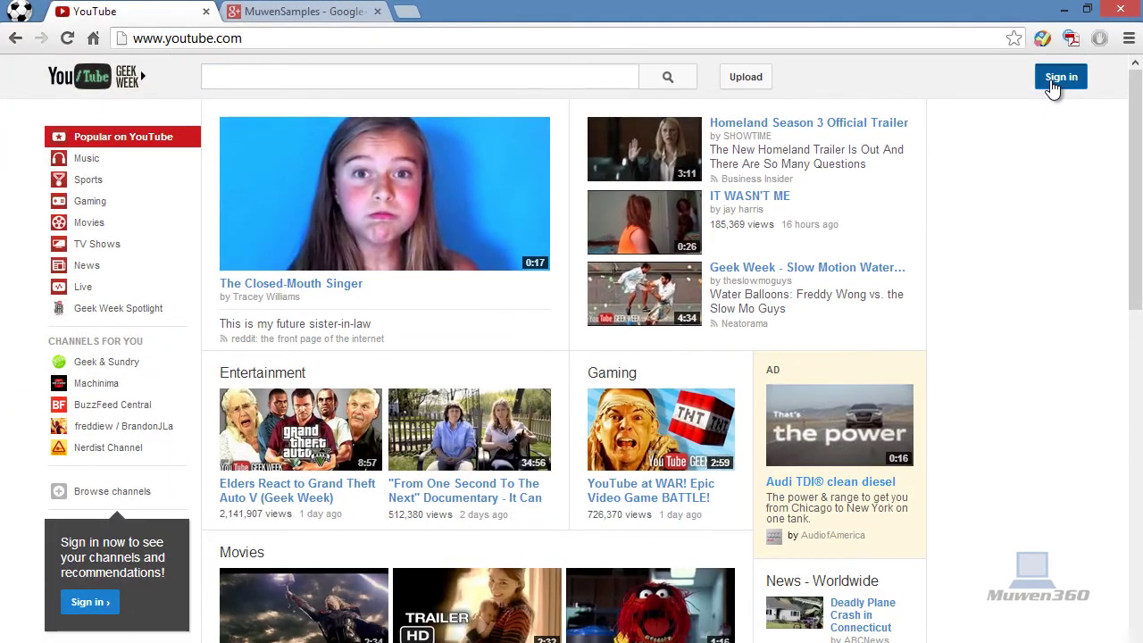
click(1051, 80)
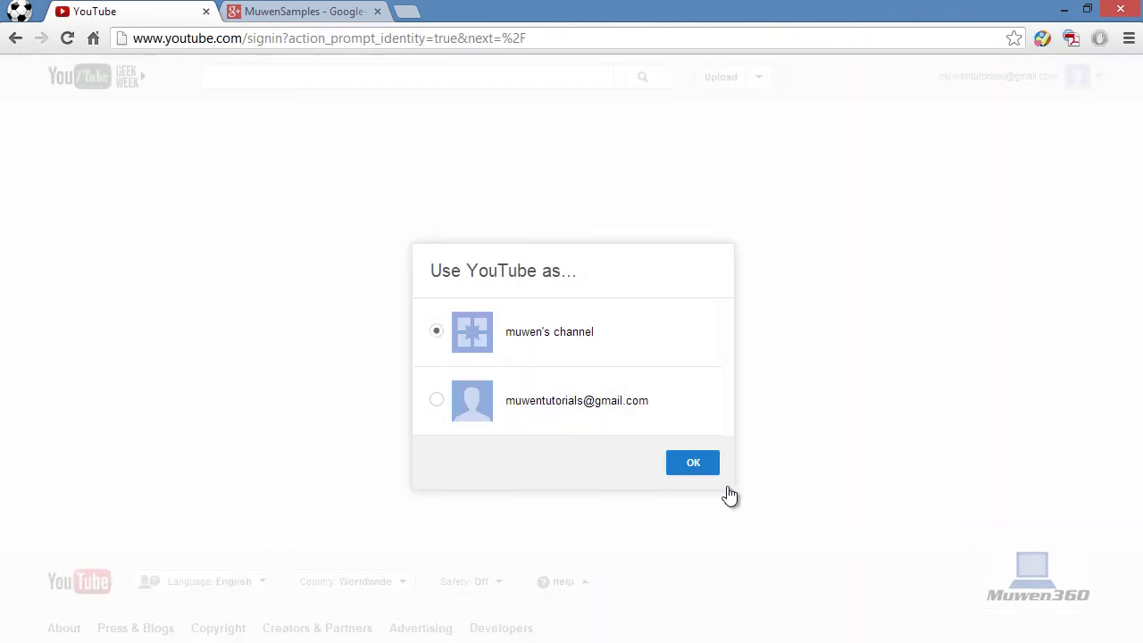
Step: Continue as muwen's channel and open the YouTube account settings overview
click(696, 465)
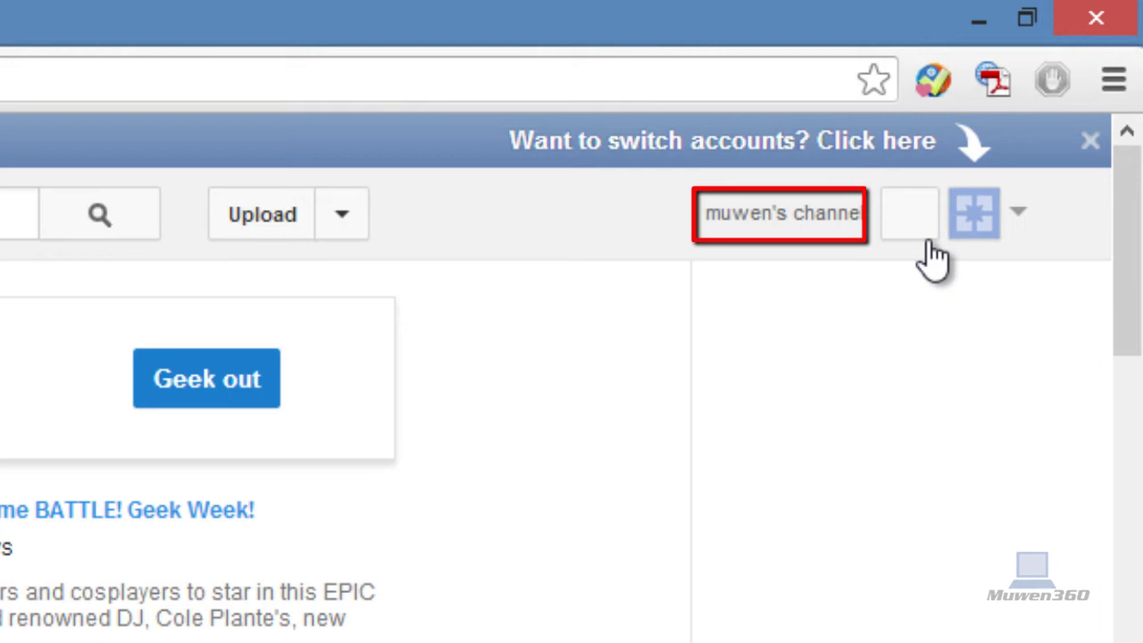
click(979, 246)
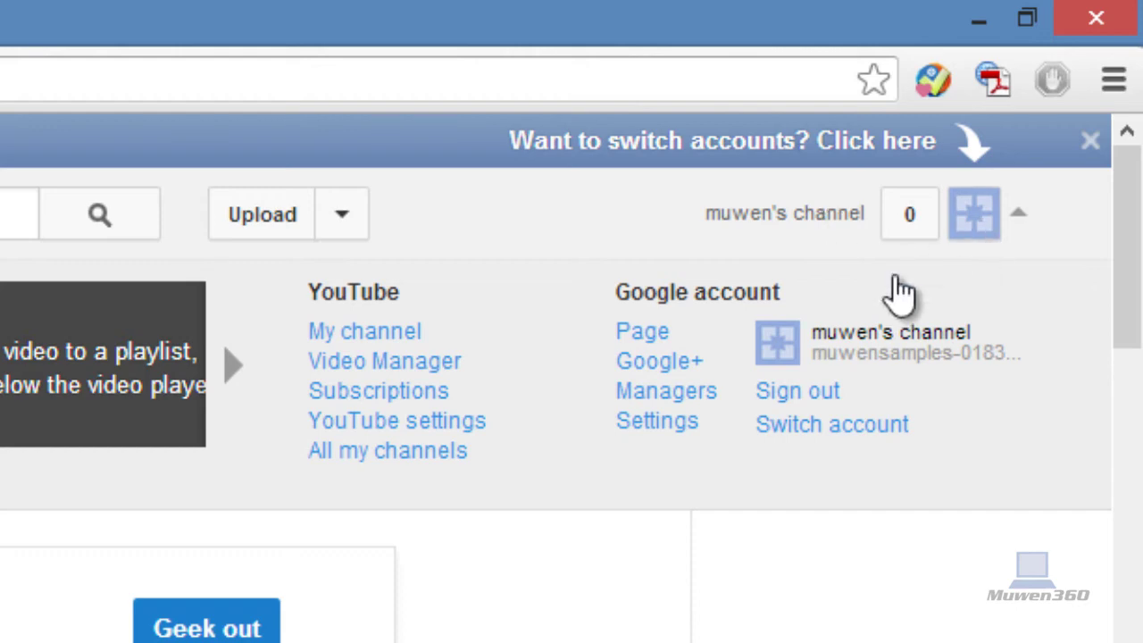
click(351, 429)
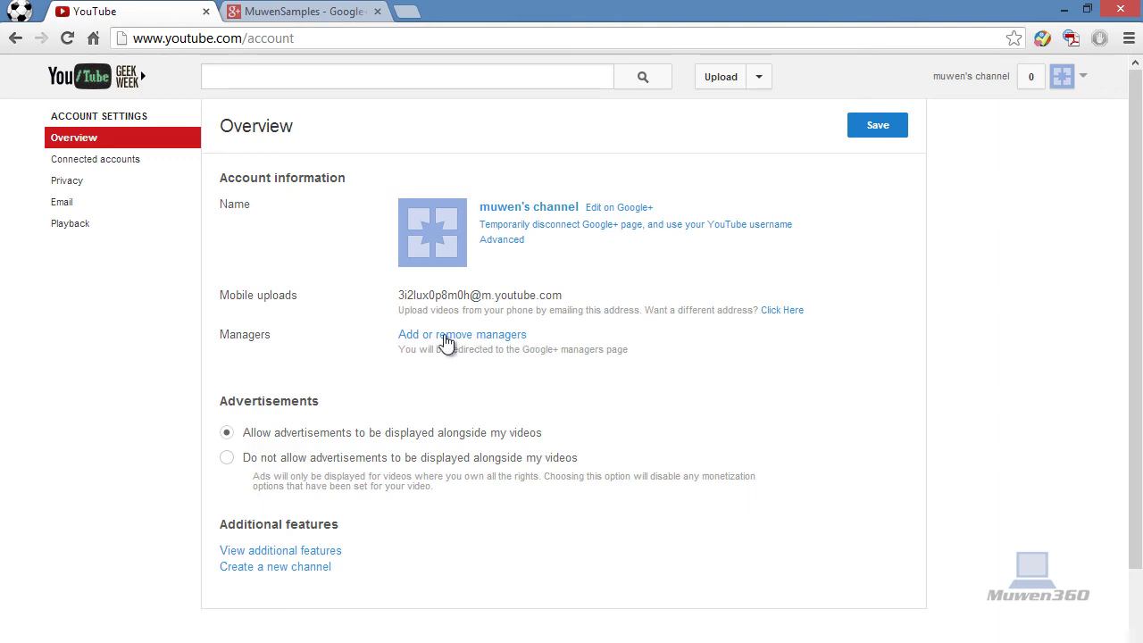
Step: Check the Google+ channel managers page, return to YouTube, and minimize Chrome
click(449, 337)
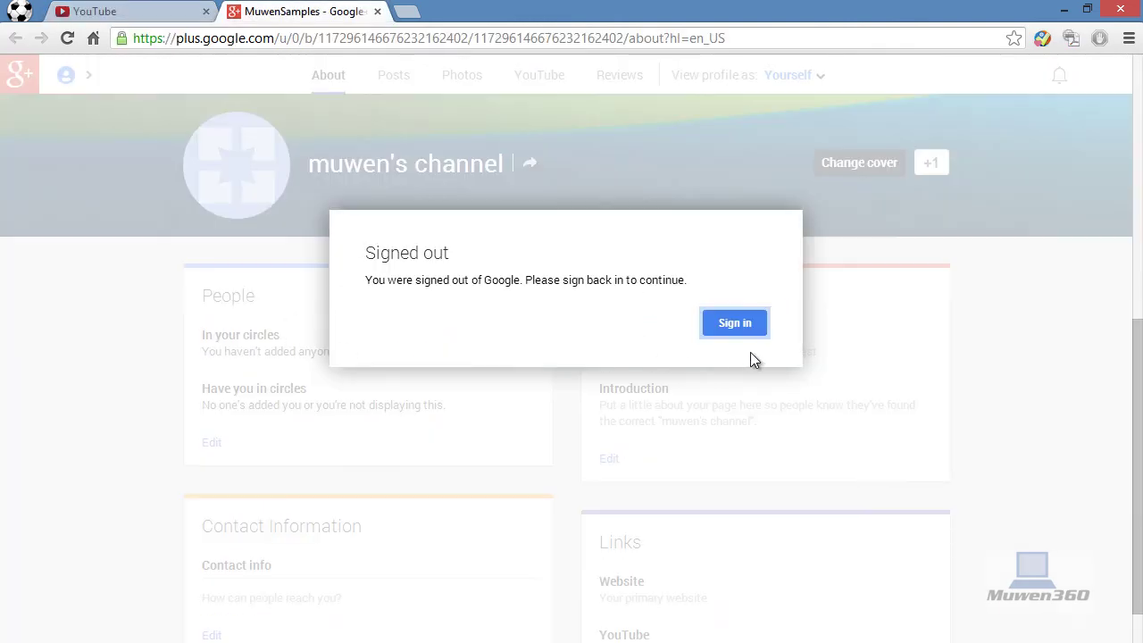
click(191, 9)
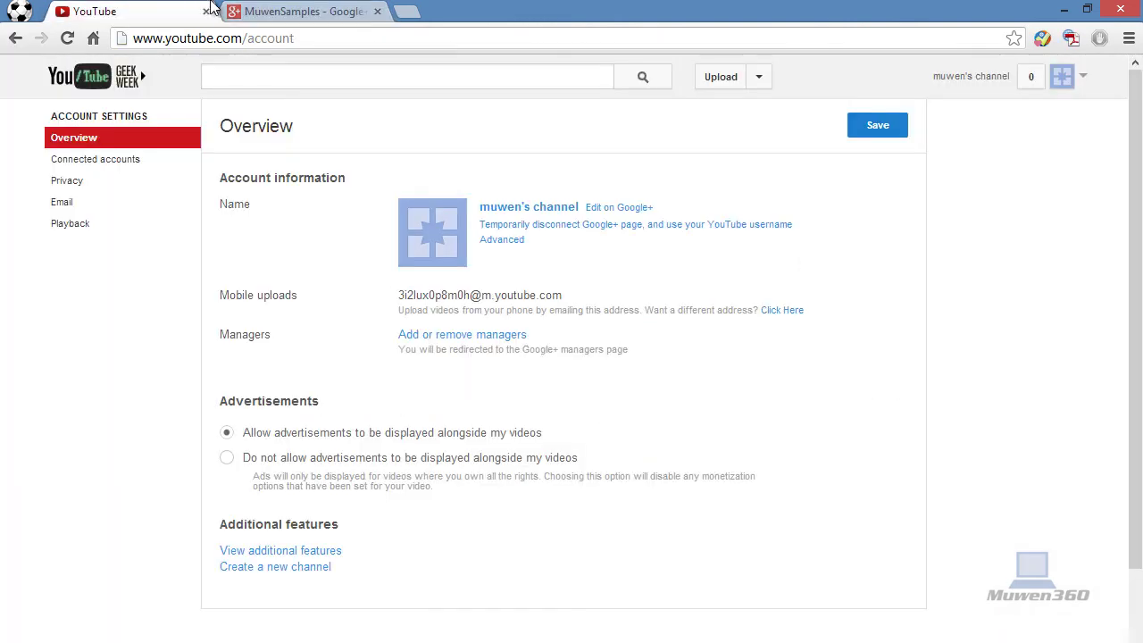
click(260, 11)
click(200, 9)
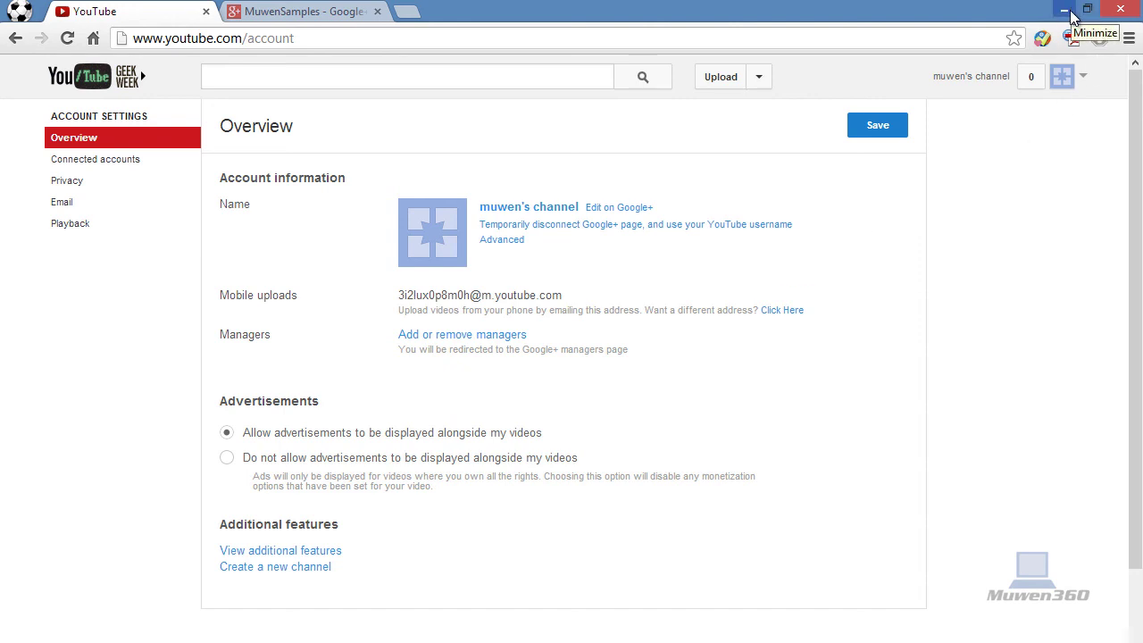
click(1064, 11)
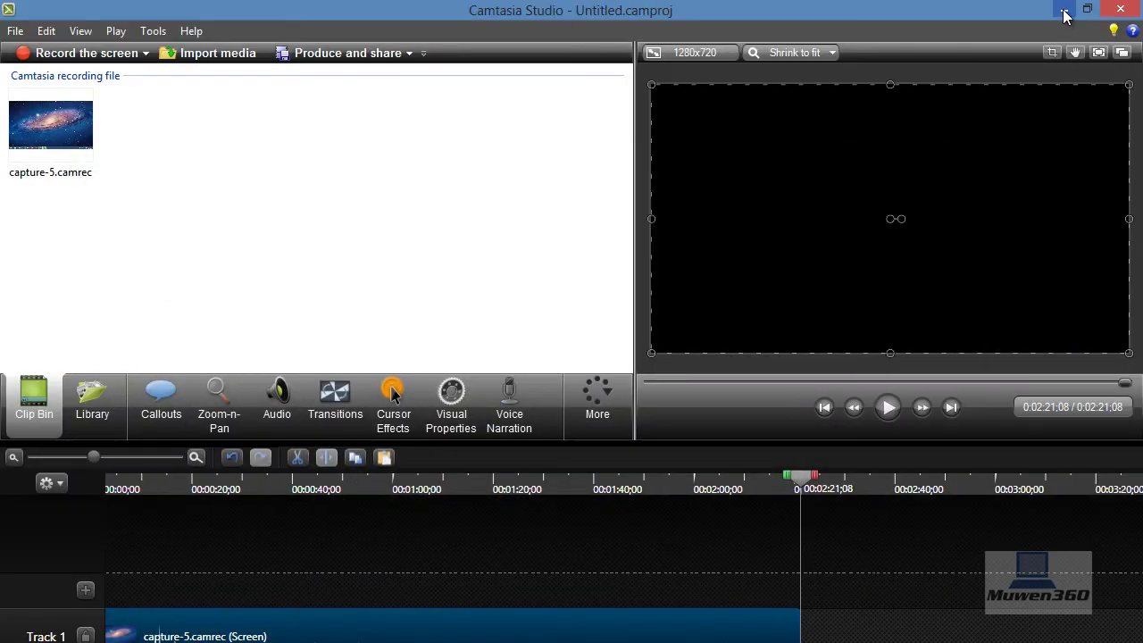